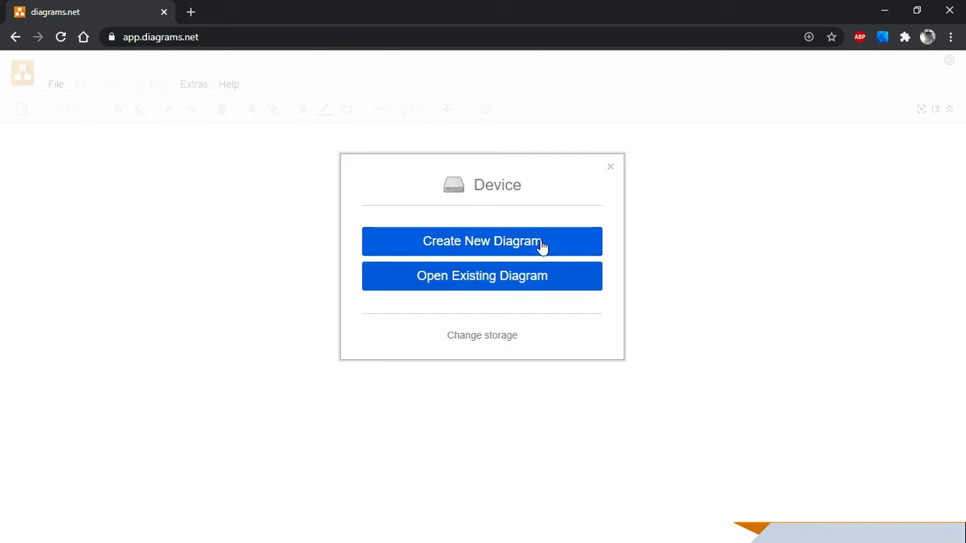
- Start a new blank diagram named Latihan_Pendaftaran_Siswa_Baru in the XML File (.drawio) format
left_click(497, 241)
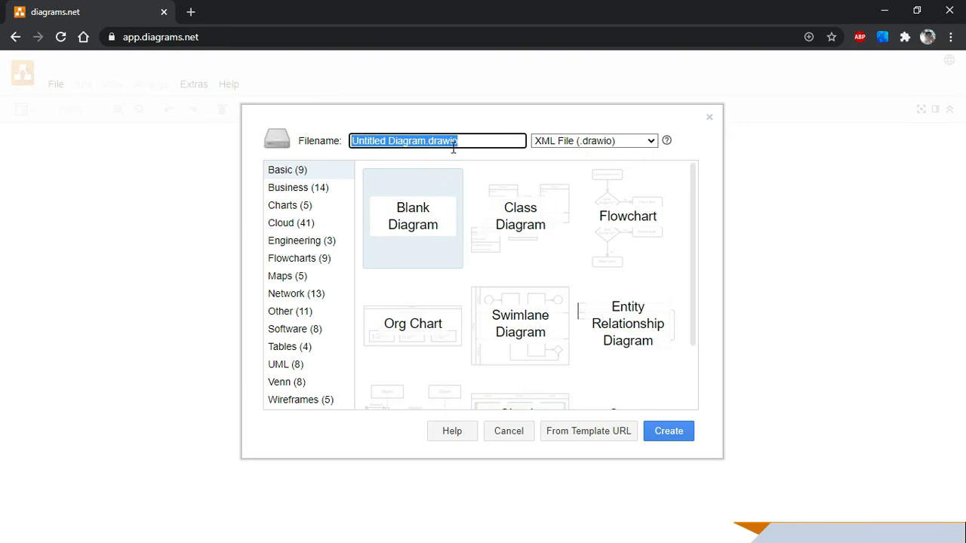
left_click(613, 141)
left_click(484, 143)
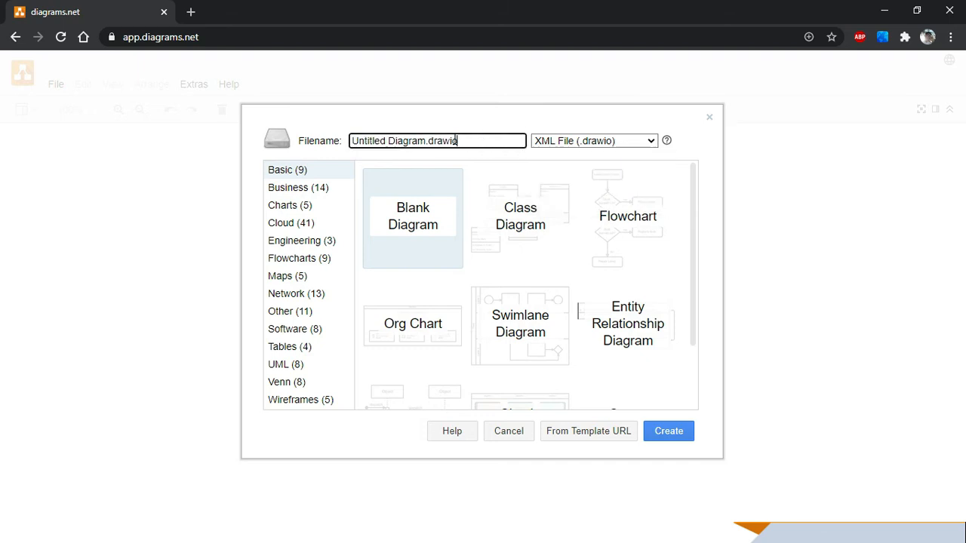
key("ctrl+a")
type("La")
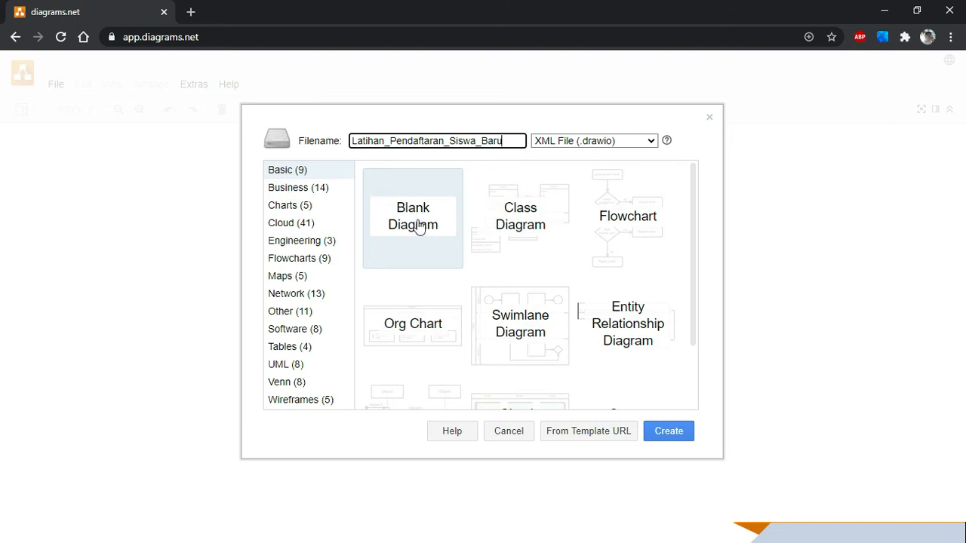
left_click(669, 440)
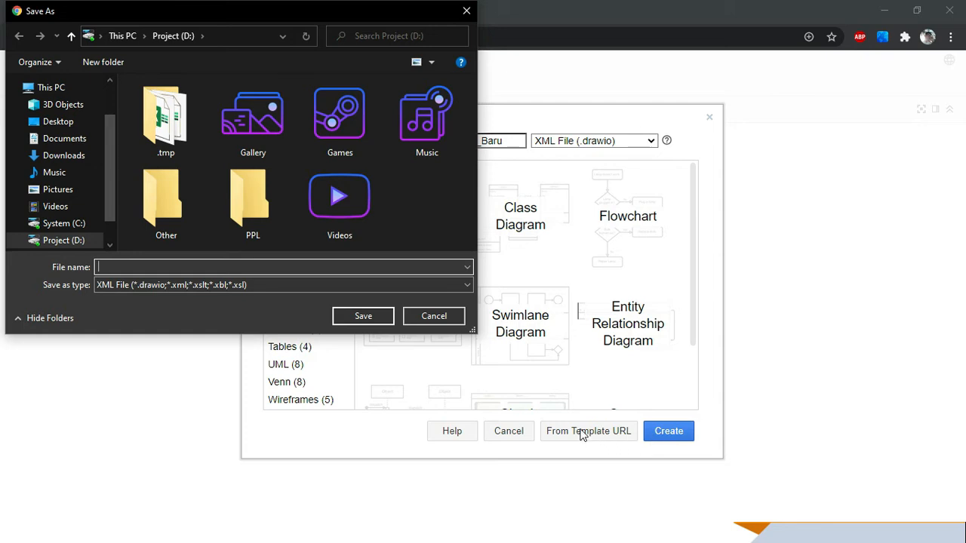
- Save the diagram file as Latihan_Pendaftaran_Siswa_baru in the PPL folder on drive D and dismiss the desktop app offer
double_click(226, 201)
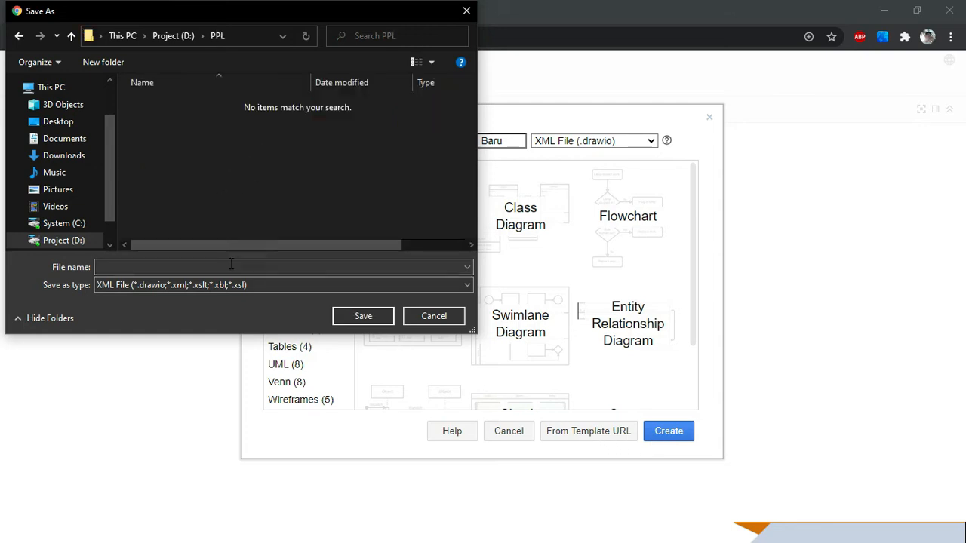
left_click_drag(234, 31, 451, 181)
left_click(483, 141)
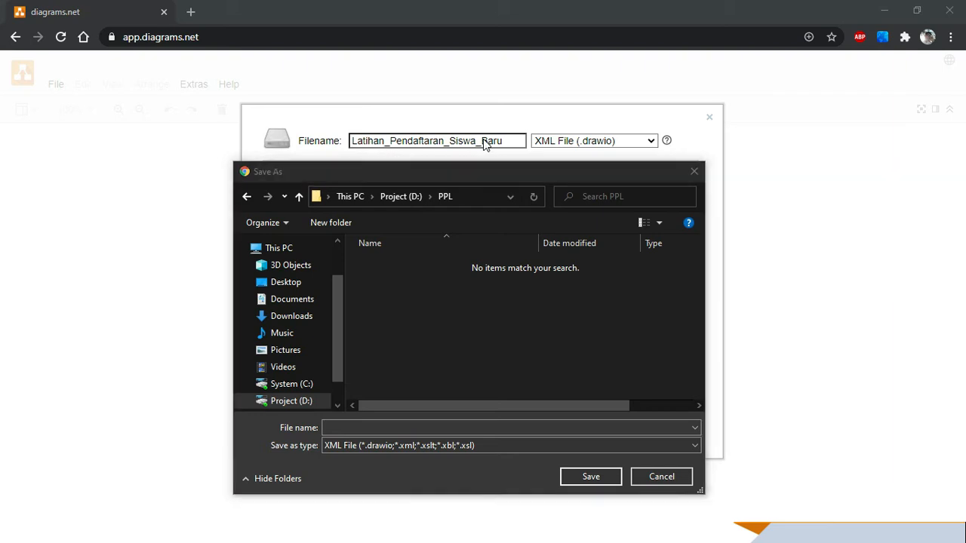
left_click(413, 427)
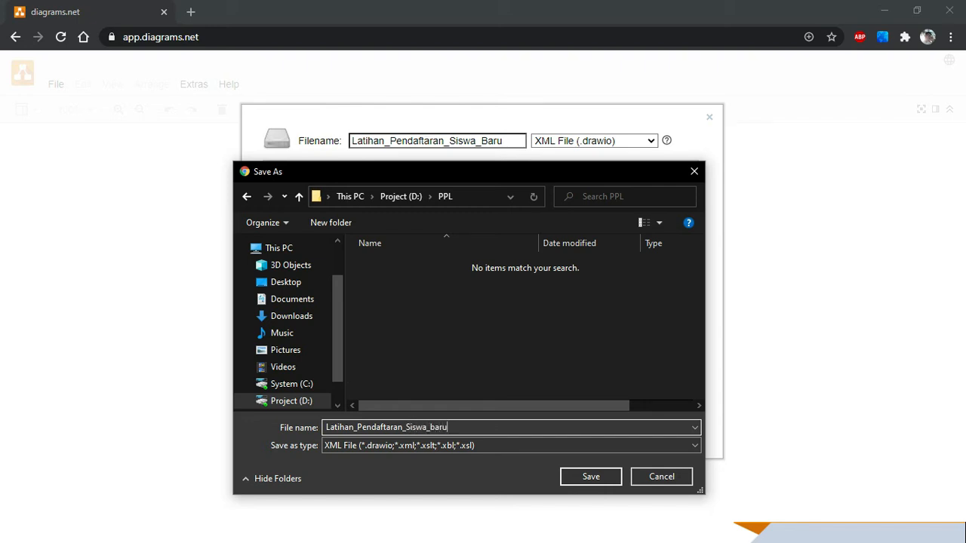
left_click(412, 446)
left_click(559, 458)
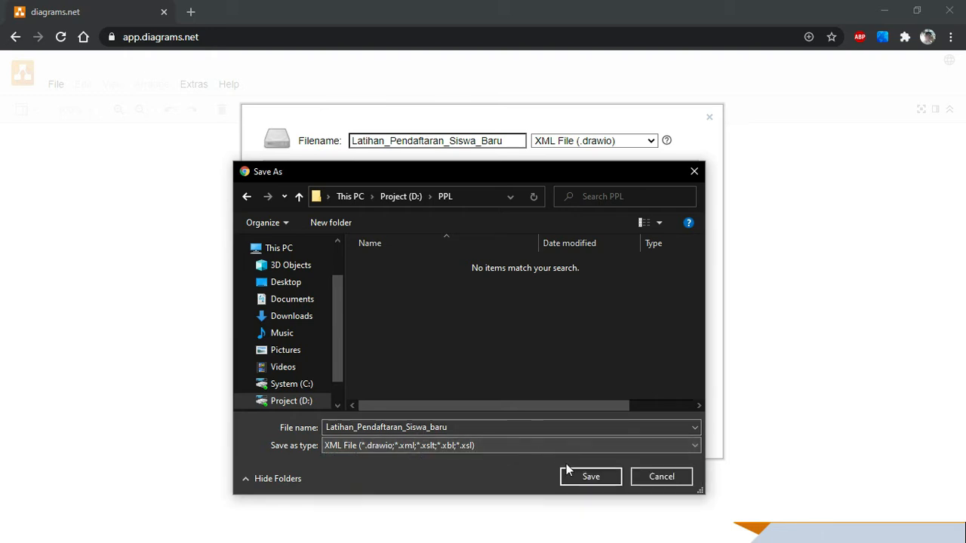
left_click(581, 477)
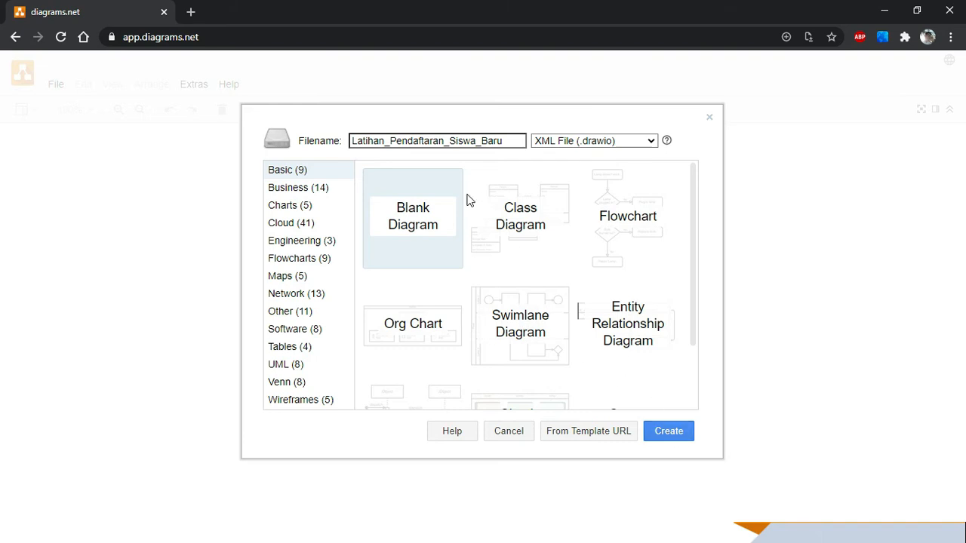
left_click(657, 427)
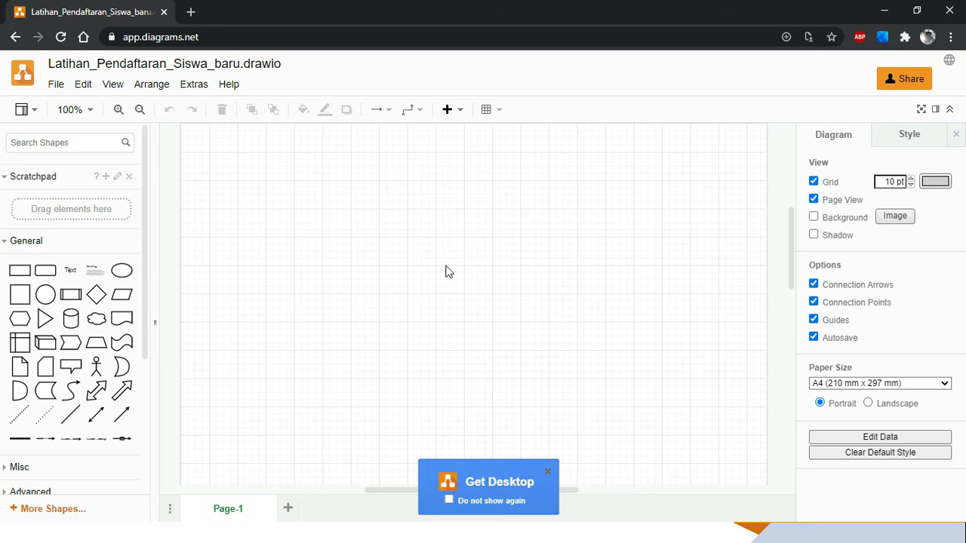
left_click(548, 470)
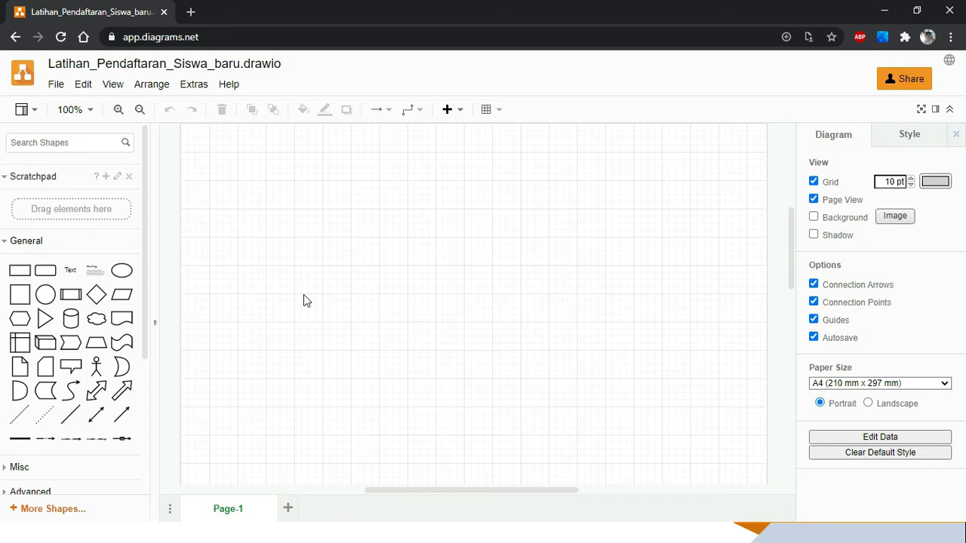
- Place two Actor shapes side by side near the upper edge of the page
mouse_move(98, 367)
left_click_drag(99, 368, 234, 149)
scroll(276, 219, "up", 2)
scroll(270, 228, "down", 2)
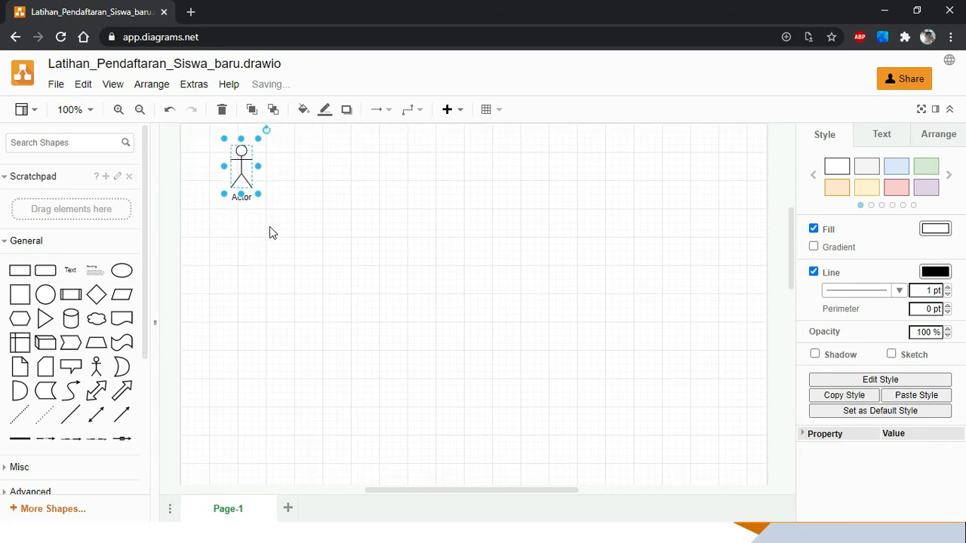
mouse_move(97, 368)
left_mouse_down()
mouse_move(320, 190)
mouse_move(326, 145)
mouse_move(345, 163)
left_mouse_up()
left_click(241, 200)
left_click(241, 200)
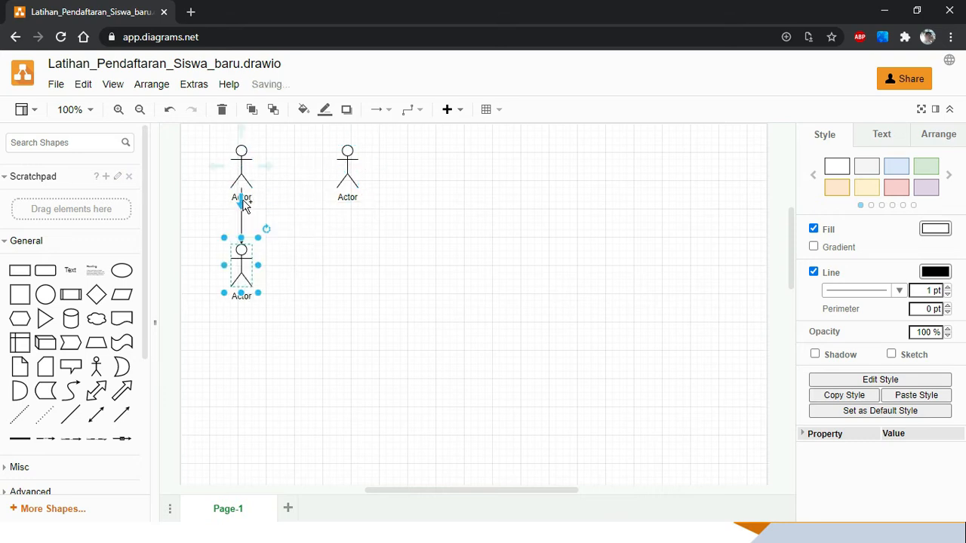
key("ctrl+z")
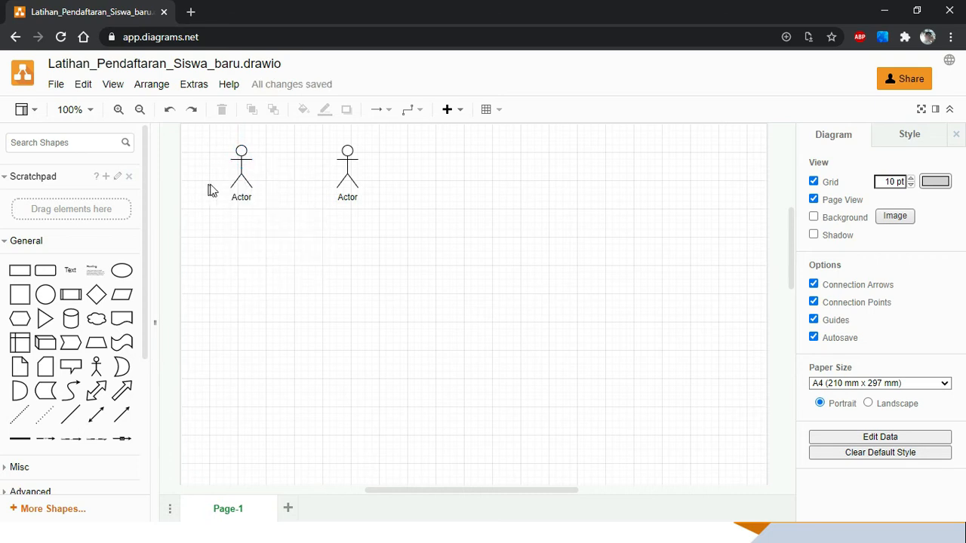
left_click(241, 202)
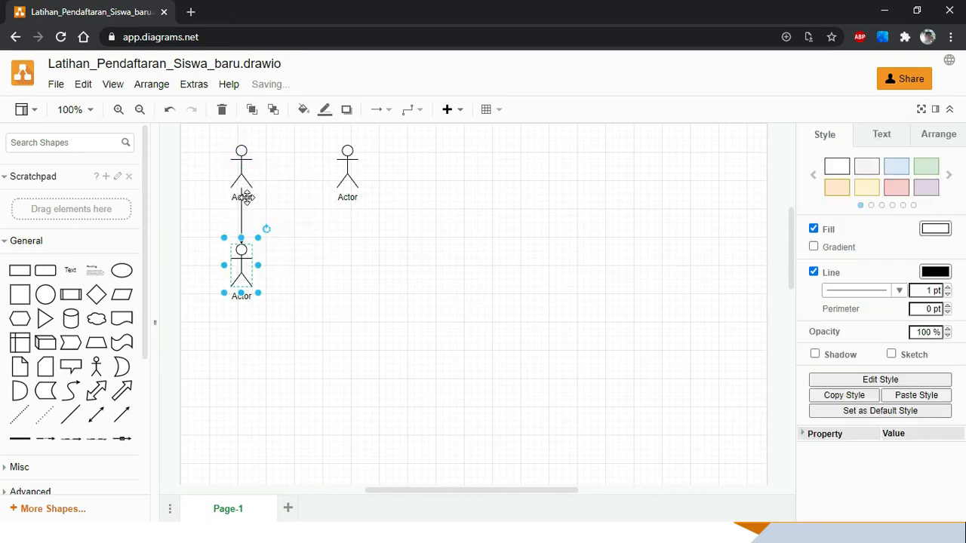
key("ctrl+z")
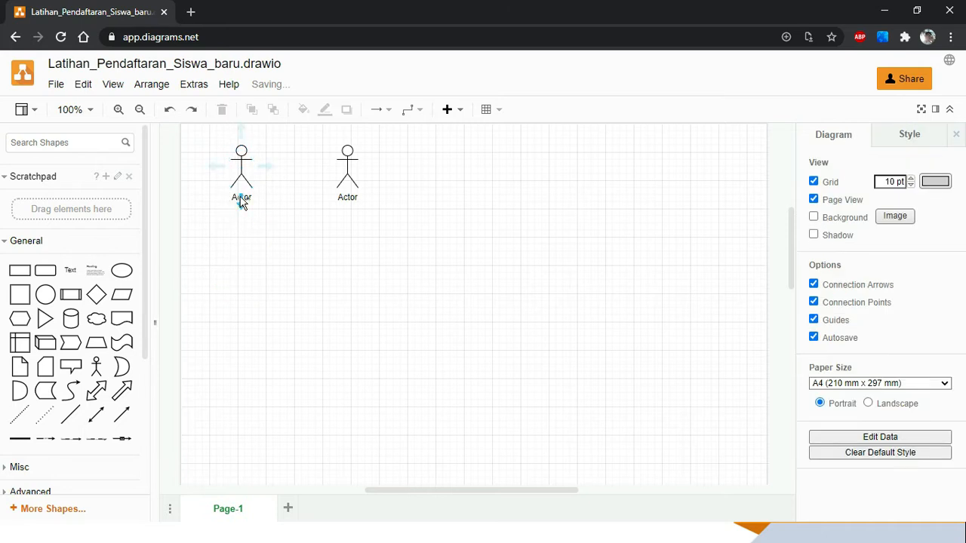
left_click(245, 197)
left_click(246, 197)
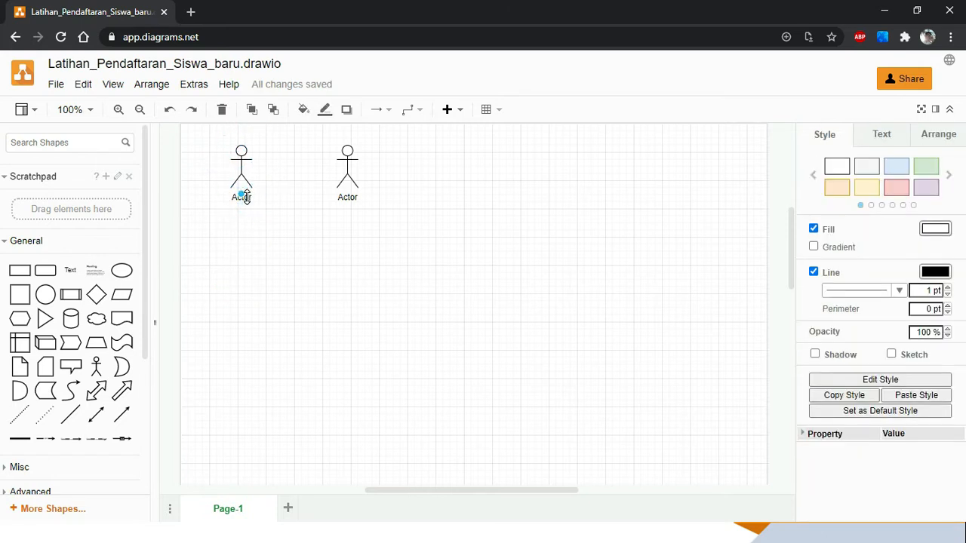
double_click(245, 187)
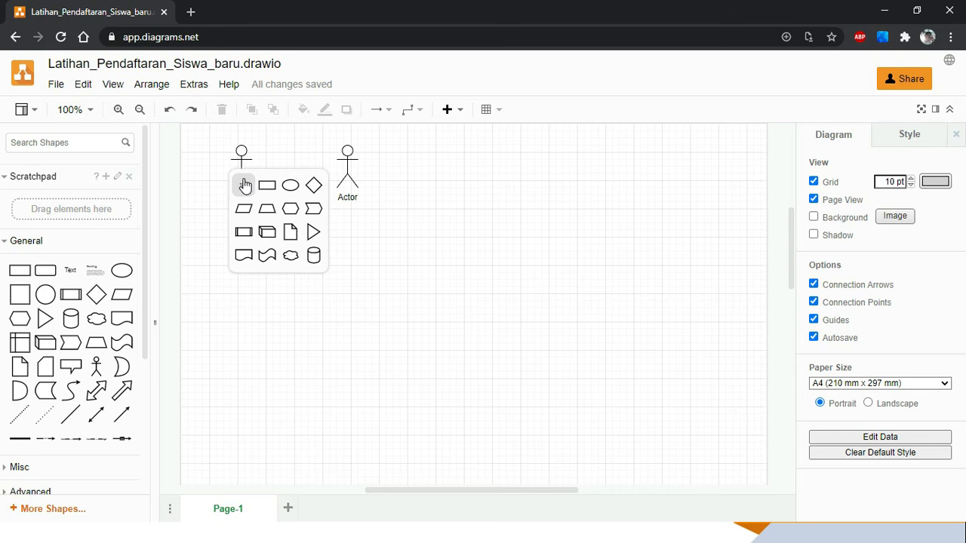
left_click(221, 182)
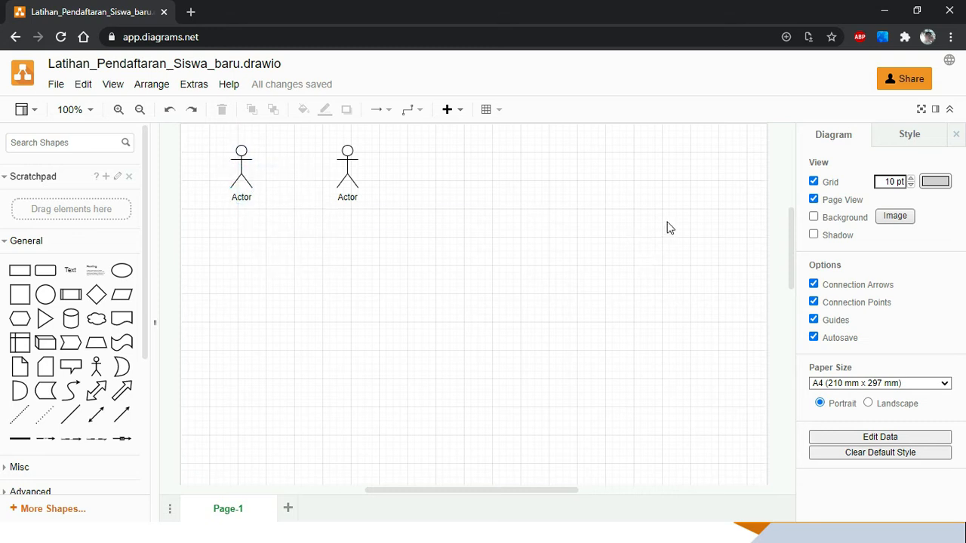
left_click(242, 176)
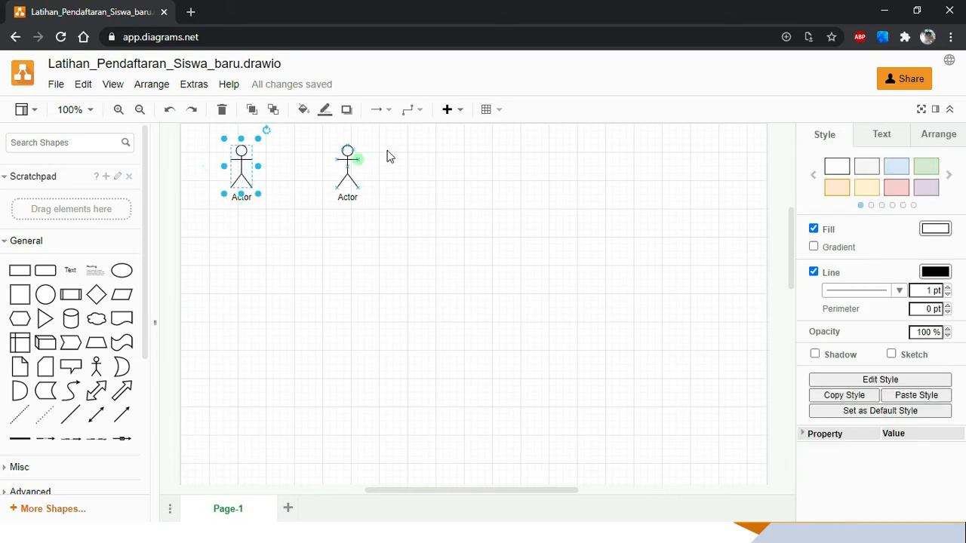
left_click(893, 142)
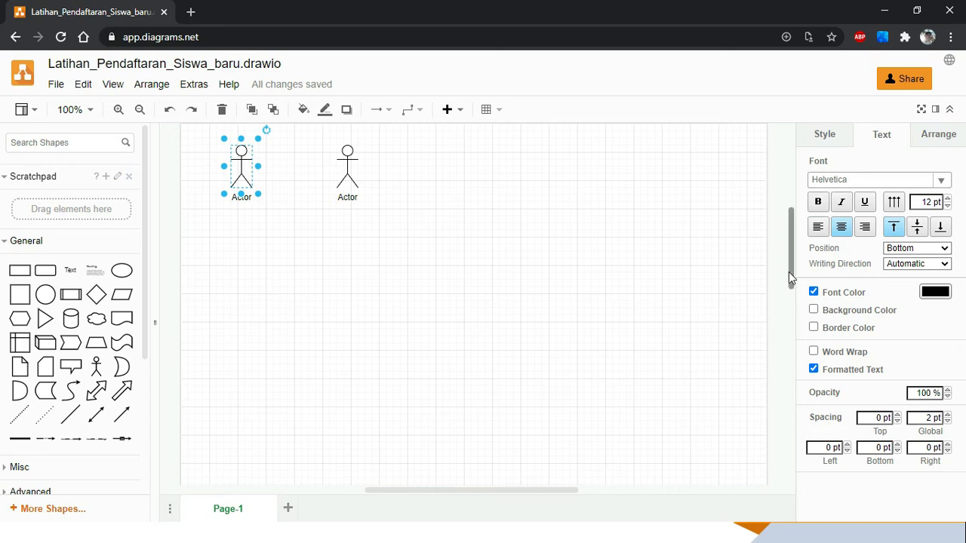
scroll(775, 298, "down", 2)
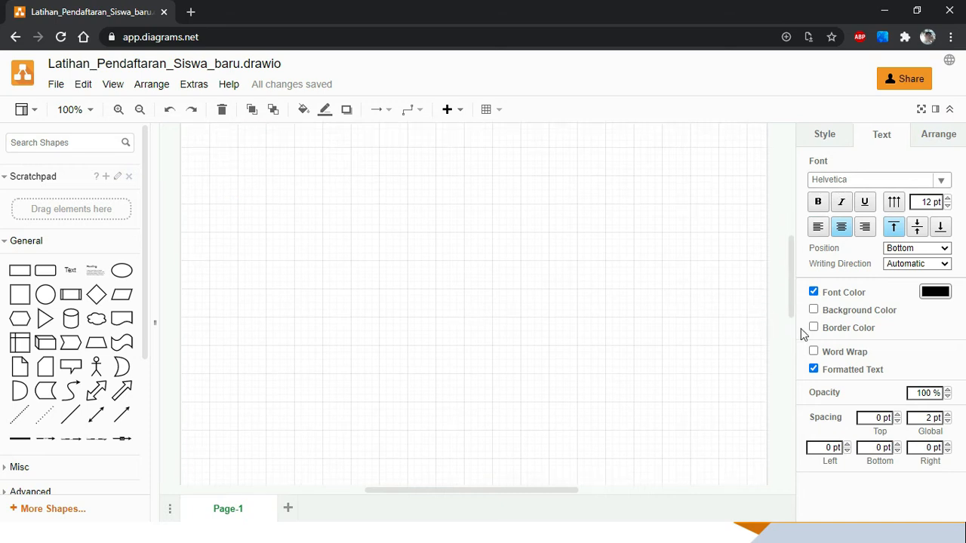
scroll(289, 195, "up", 2)
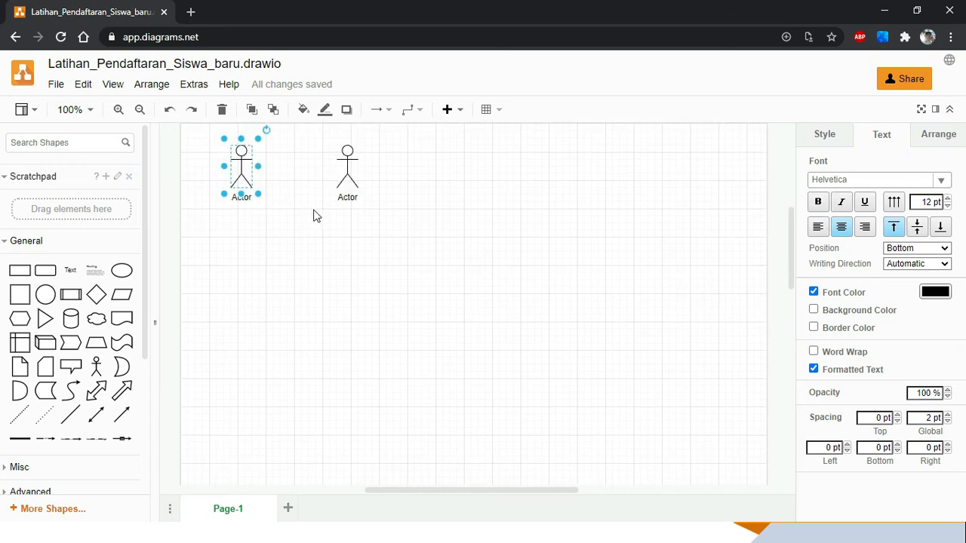
left_click(256, 216)
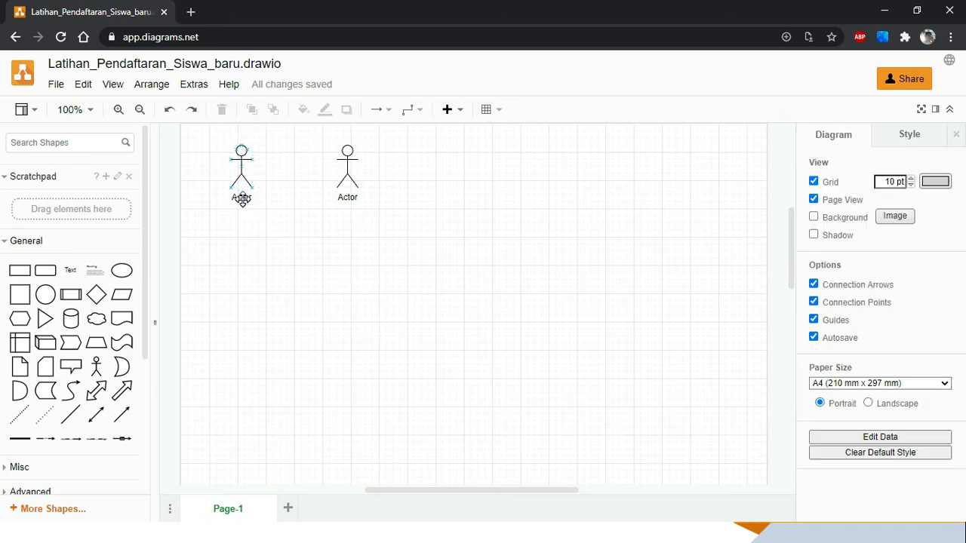
- Rename the first actor's label to Siswa
left_click(251, 198)
double_click(251, 198)
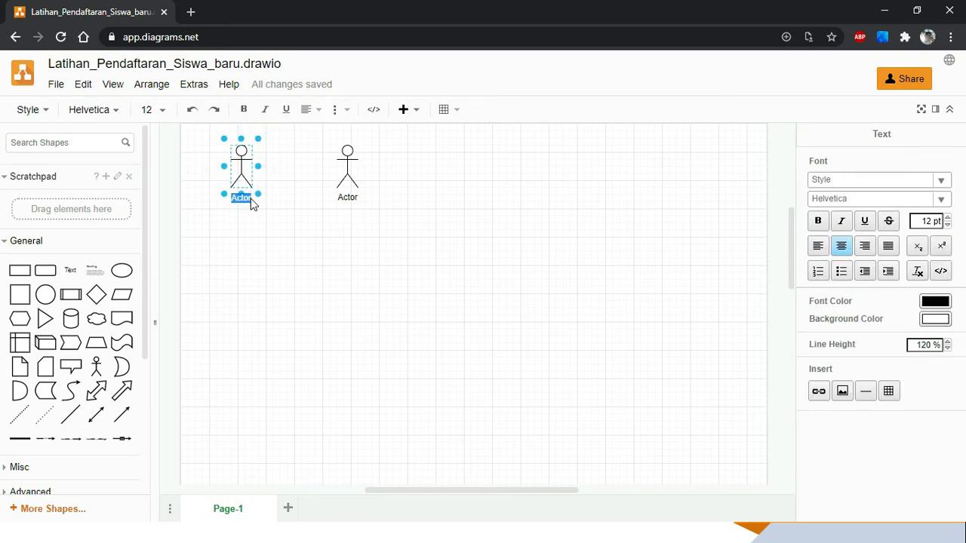
type("Siswa")
left_click(282, 215)
- Rename the second actor's label to Bag_Pendaftaran
left_click(356, 196)
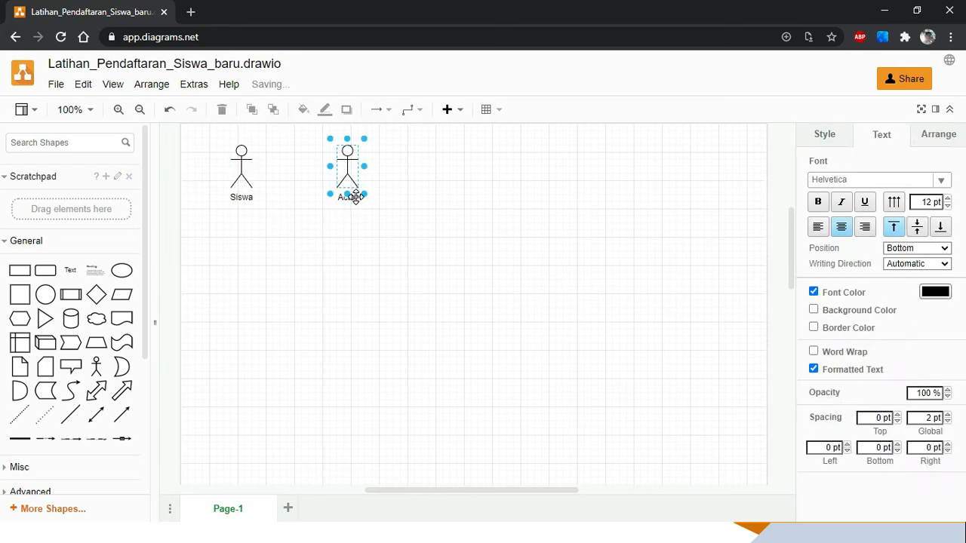
double_click(355, 196)
type("Bag_Pendaftar")
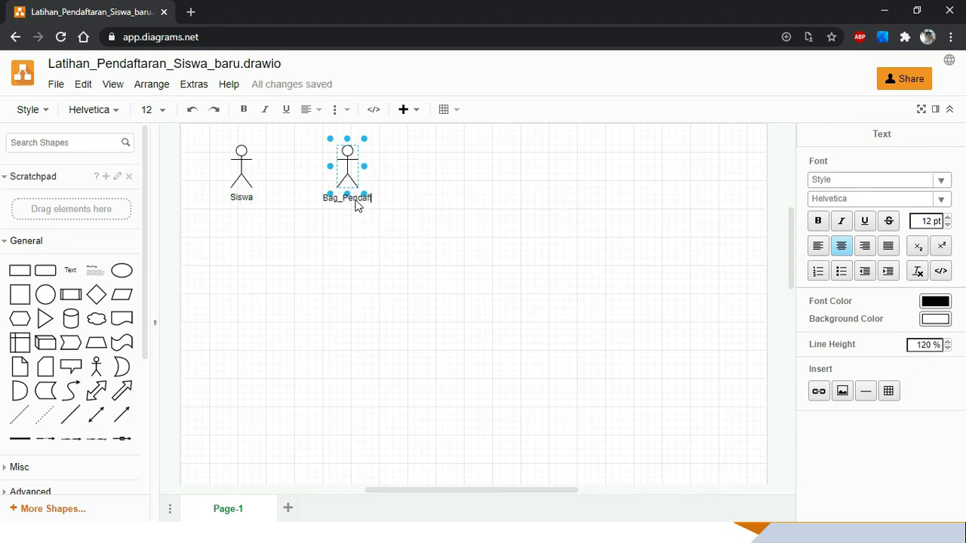
type("an")
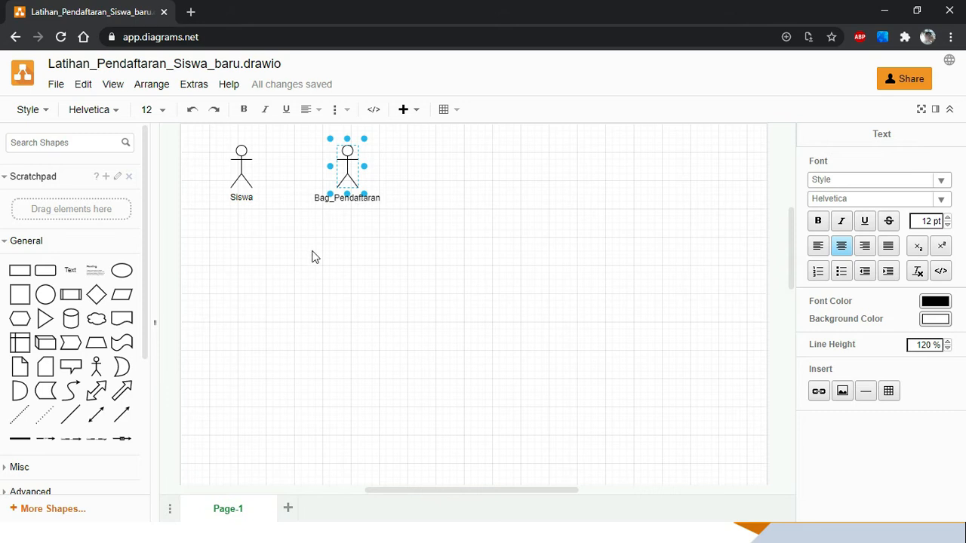
left_click(315, 256)
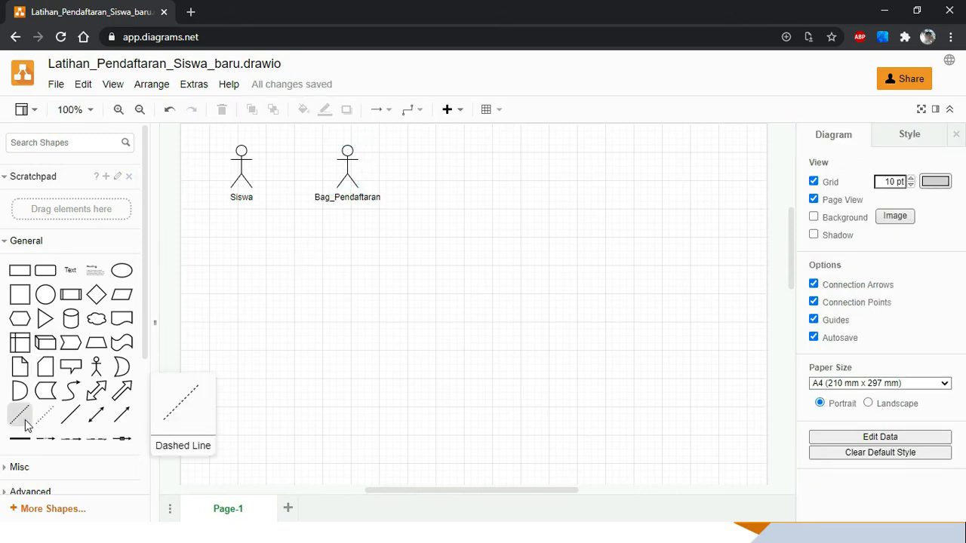
- Add a vertical activation bar from the UML shapes directly beneath the Siswa actor and stretch it down most of the visible page
left_click(4, 247)
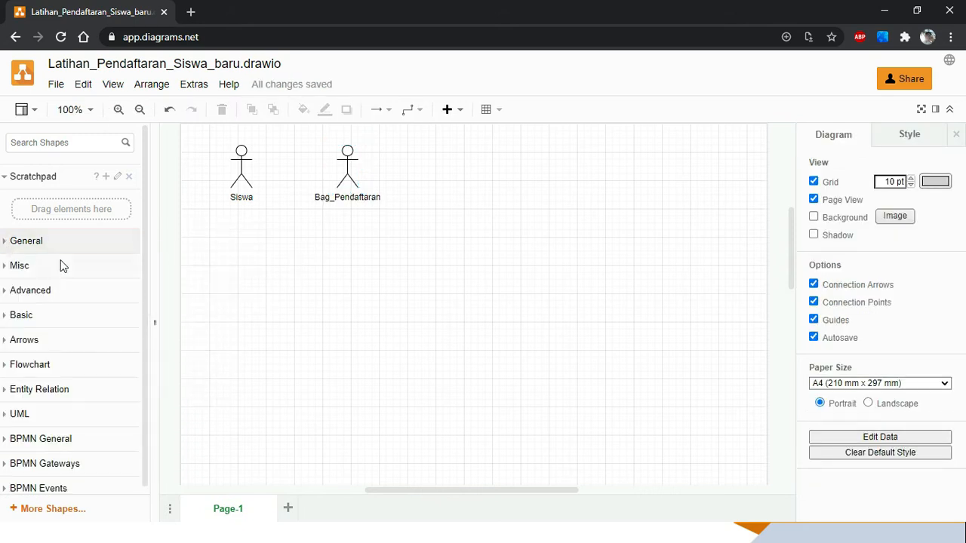
scroll(41, 302, "down", 1)
left_click(8, 406)
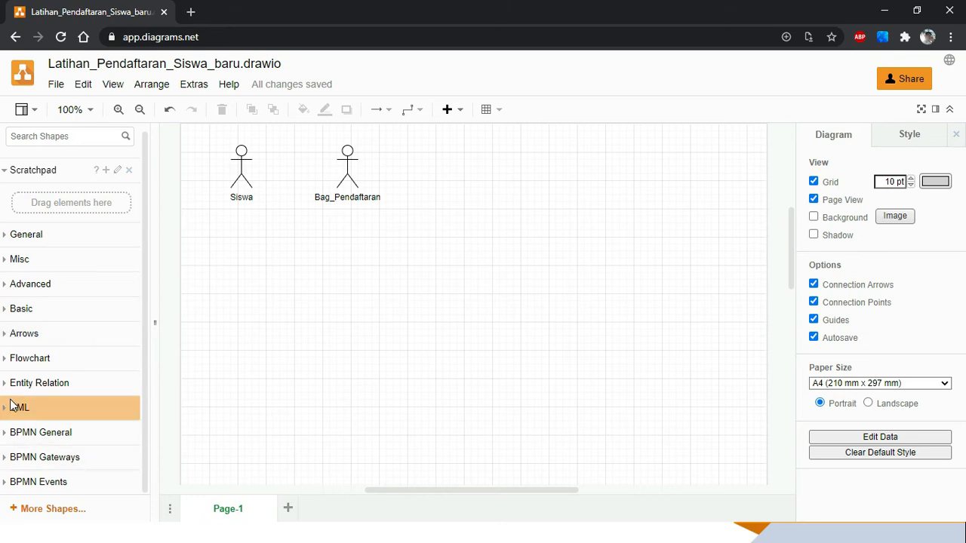
left_click(7, 409)
left_click(7, 409)
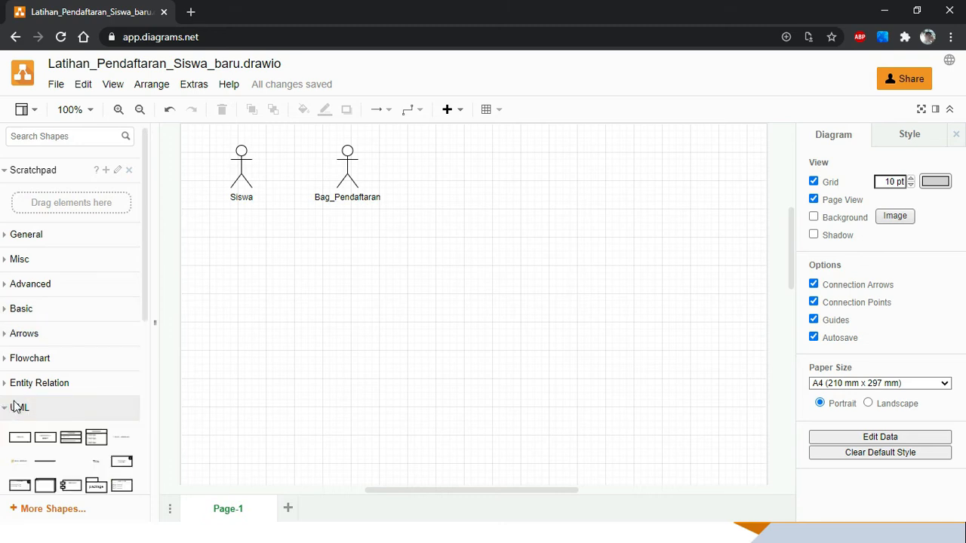
scroll(46, 317, "down", 3)
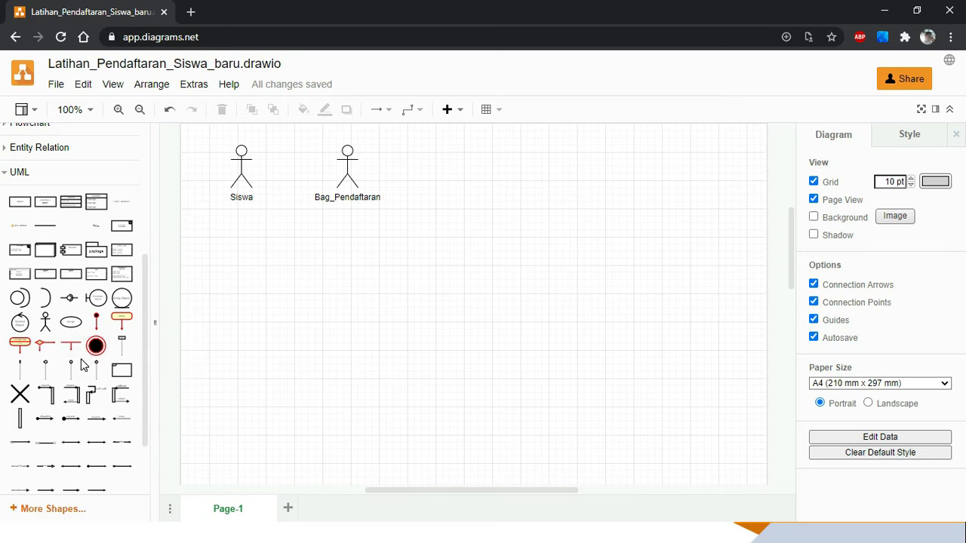
left_click(20, 421)
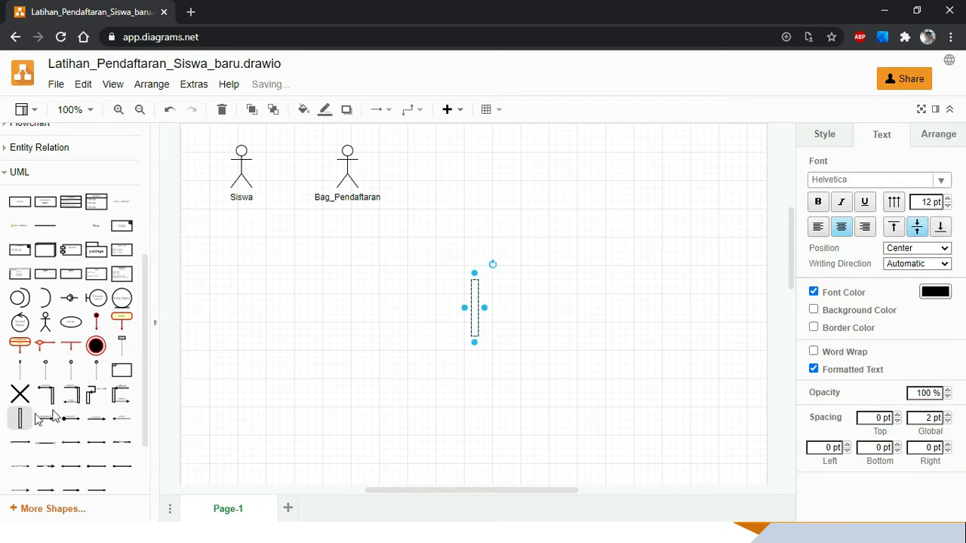
left_click_drag(470, 303, 240, 409)
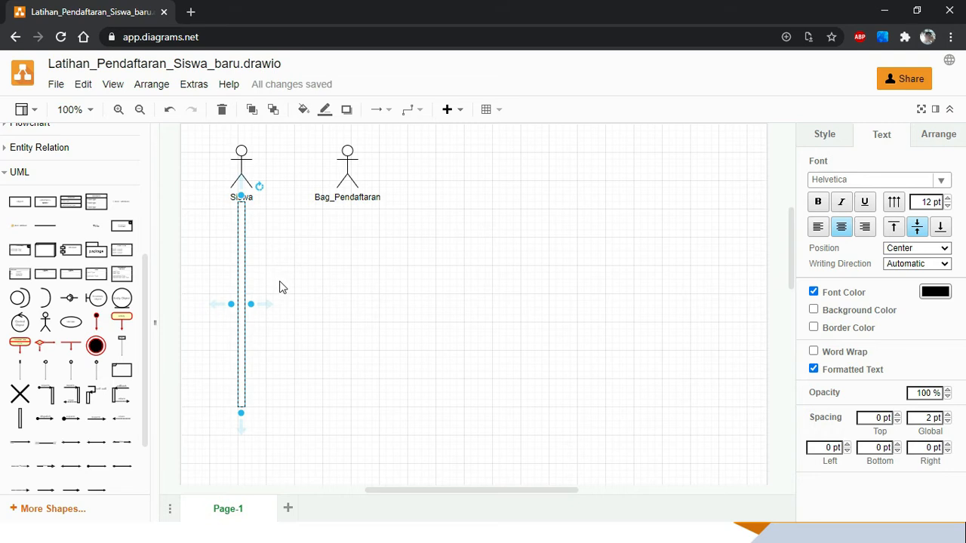
- Duplicate the activation bar under Siswa and place the copy directly beneath the Bag_Pendaftaran actor at the same height
key("ctrl+d")
left_click_drag(246, 261, 345, 254)
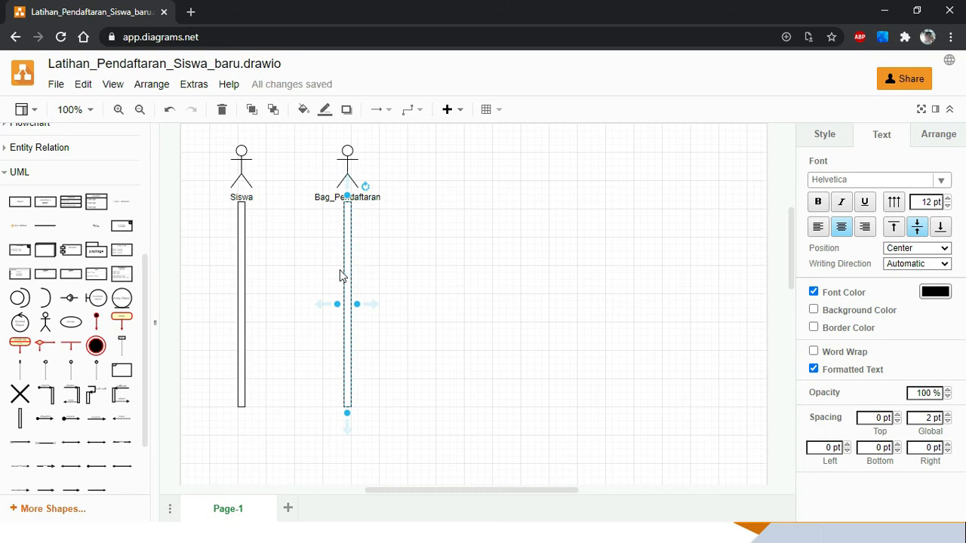
left_click(419, 246)
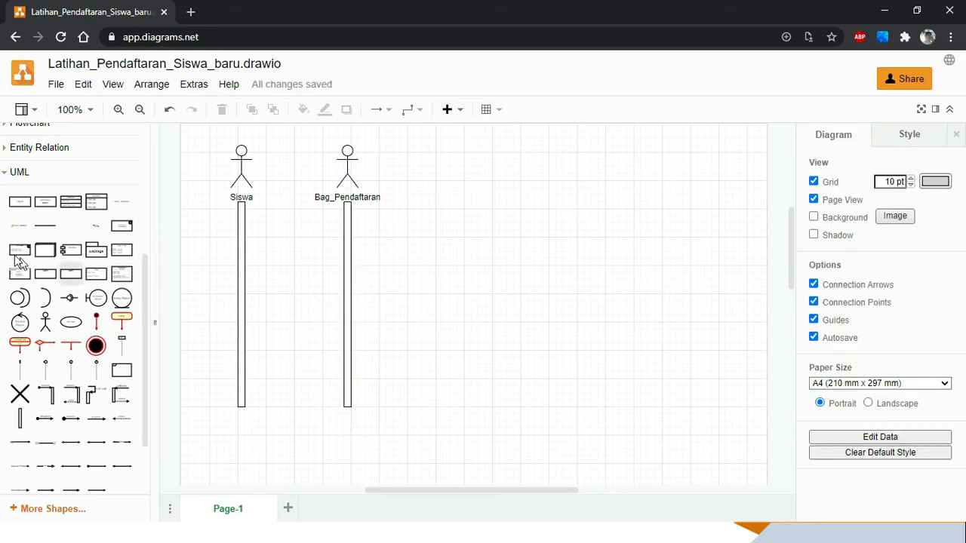
- Add a UML Lifeline shape to the right of Bag_Pendaftaran, with its Object box level with the two actor figures
left_click(20, 204)
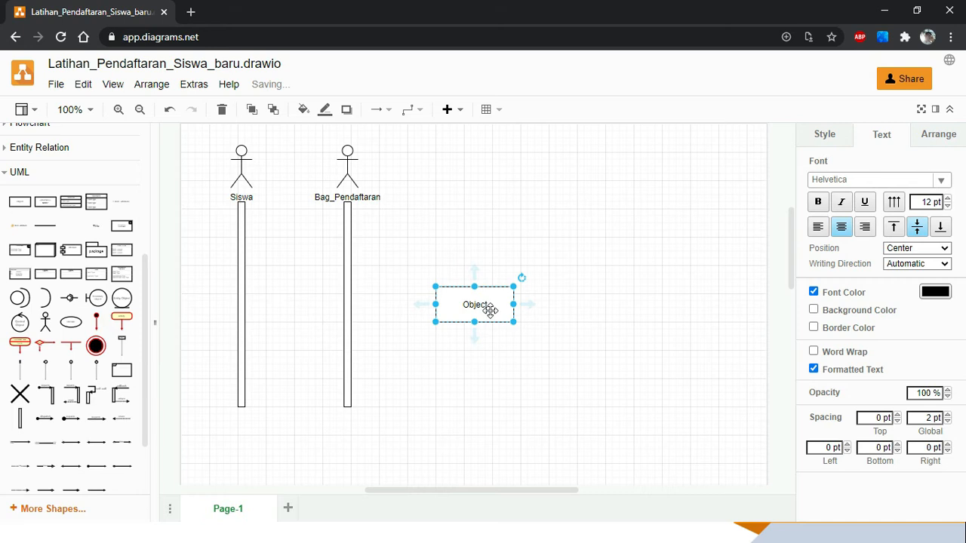
key("ctrl+z")
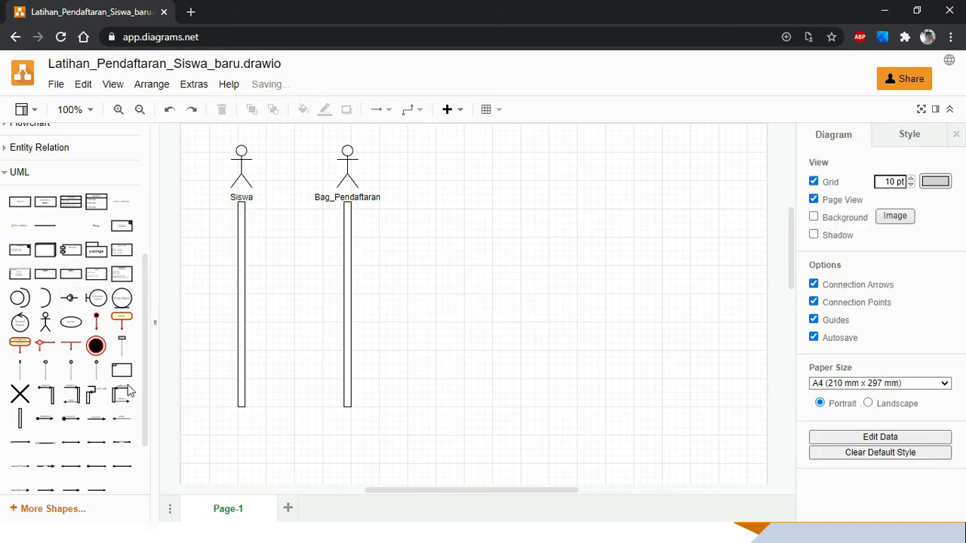
scroll(95, 344, "down", 1)
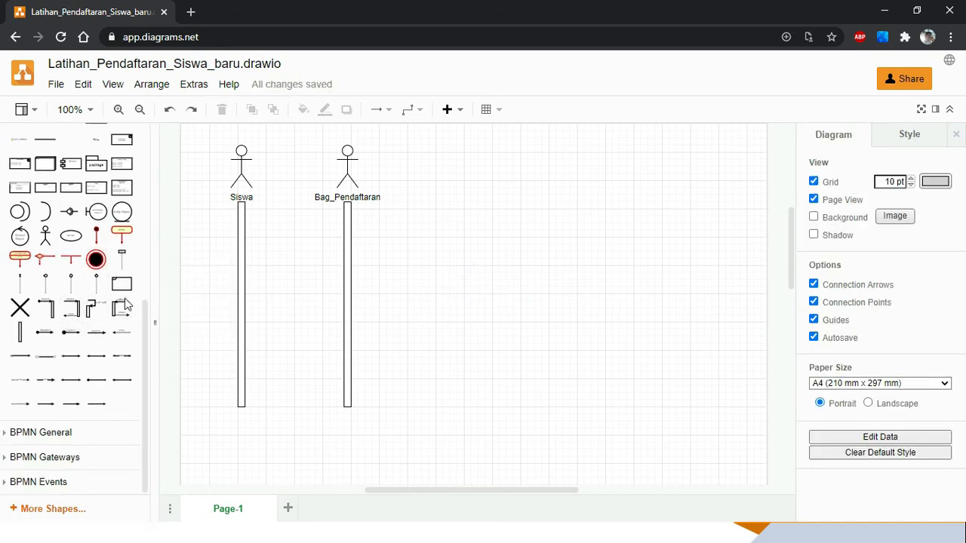
mouse_move(122, 261)
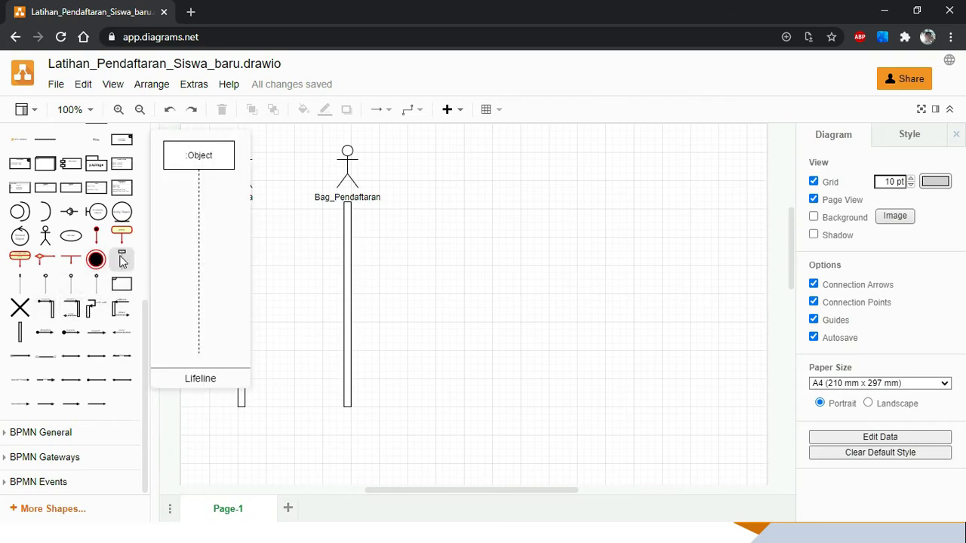
scroll(124, 262, "up", 2)
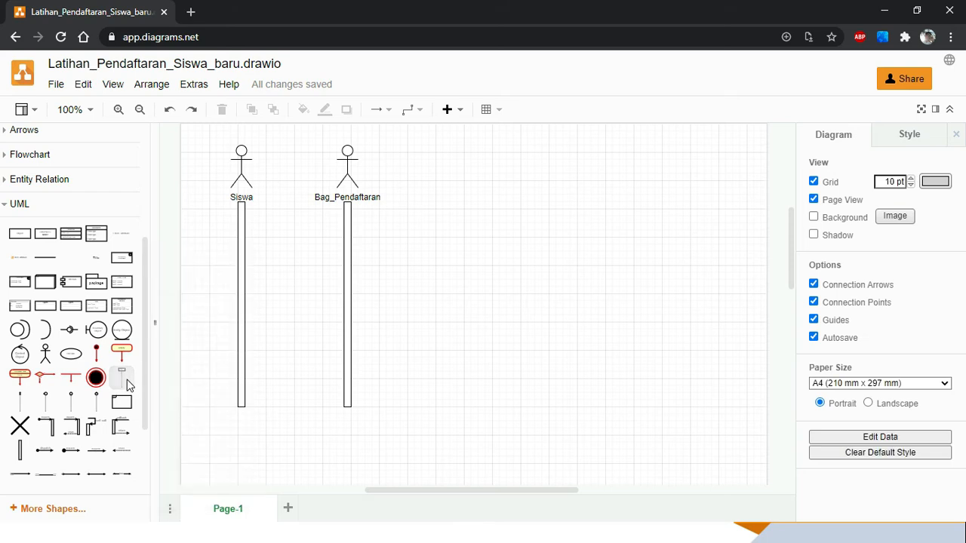
left_click(125, 381)
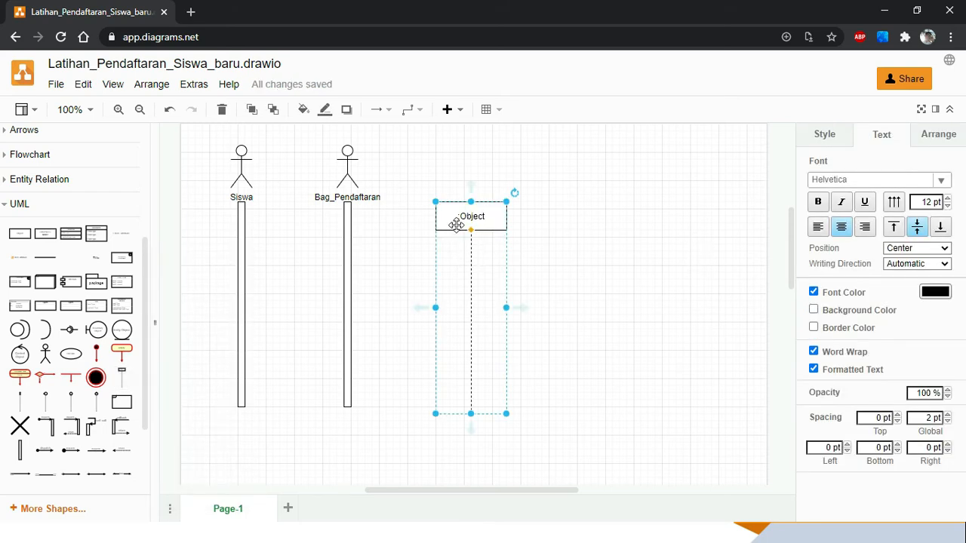
left_click_drag(459, 215, 473, 169)
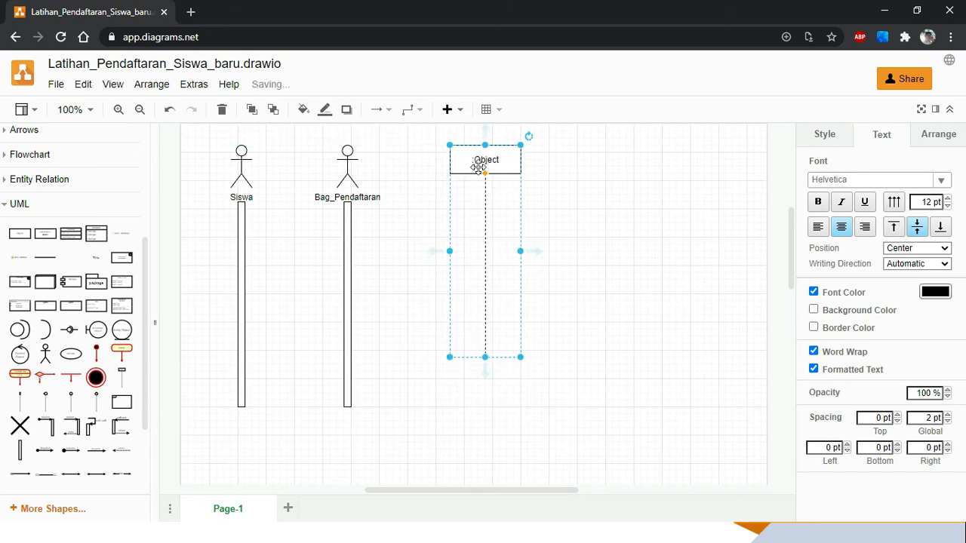